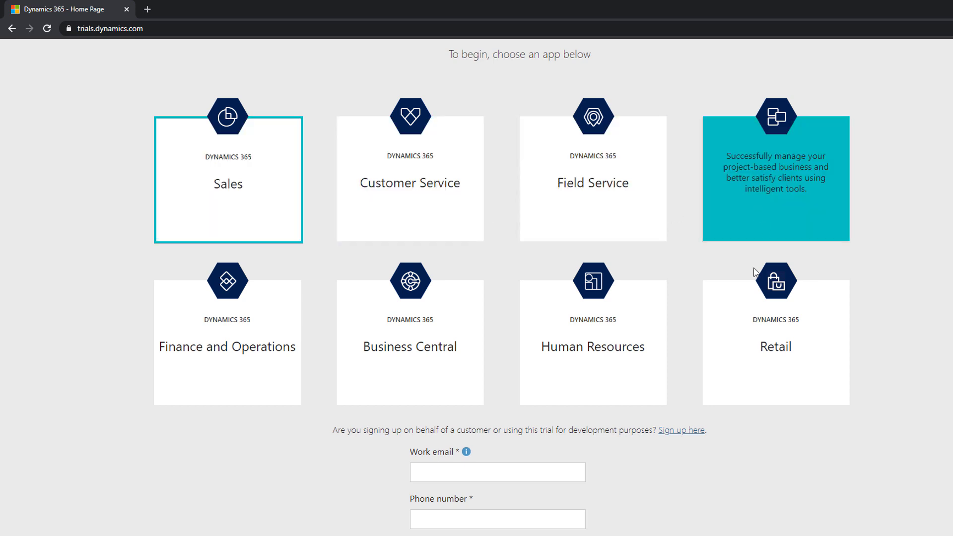
# Choose the Sales trial and start the customer sign-up, continuing as a non-partner
pyautogui.click(226, 192)
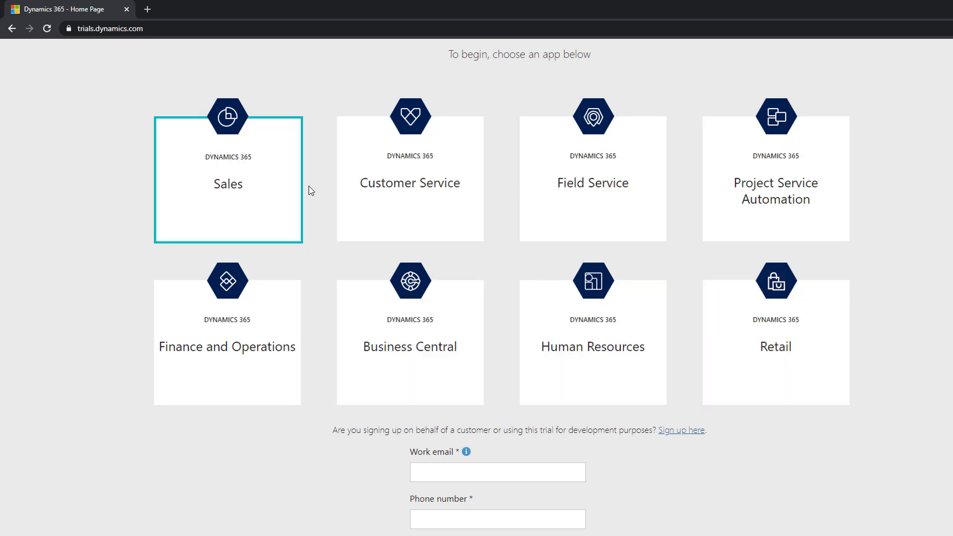
pyautogui.click(241, 185)
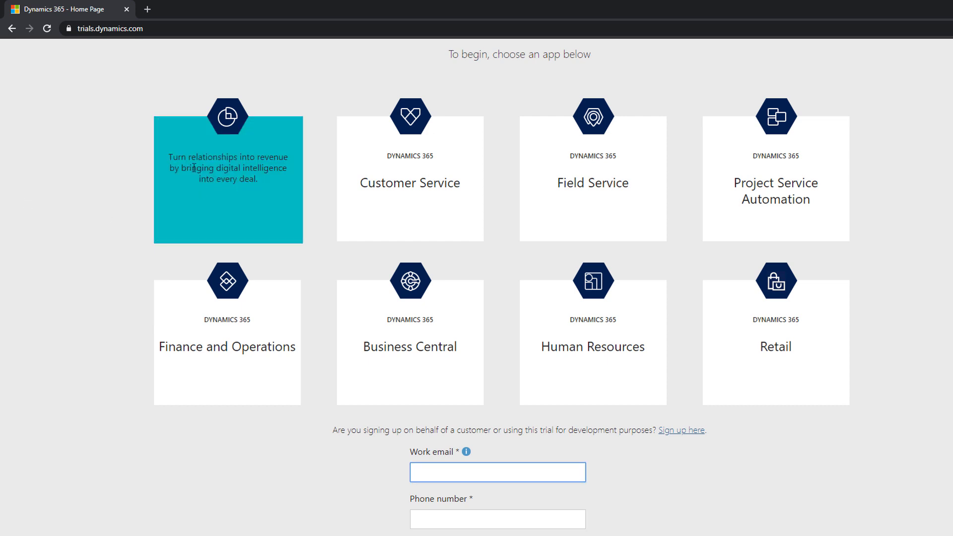
pyautogui.scroll(-1, 85, 236)
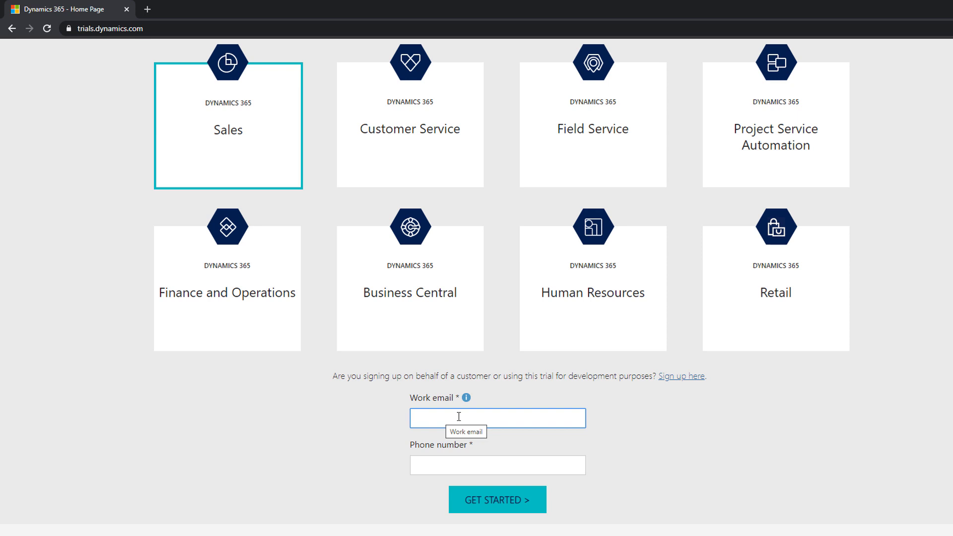
pyautogui.click(387, 420)
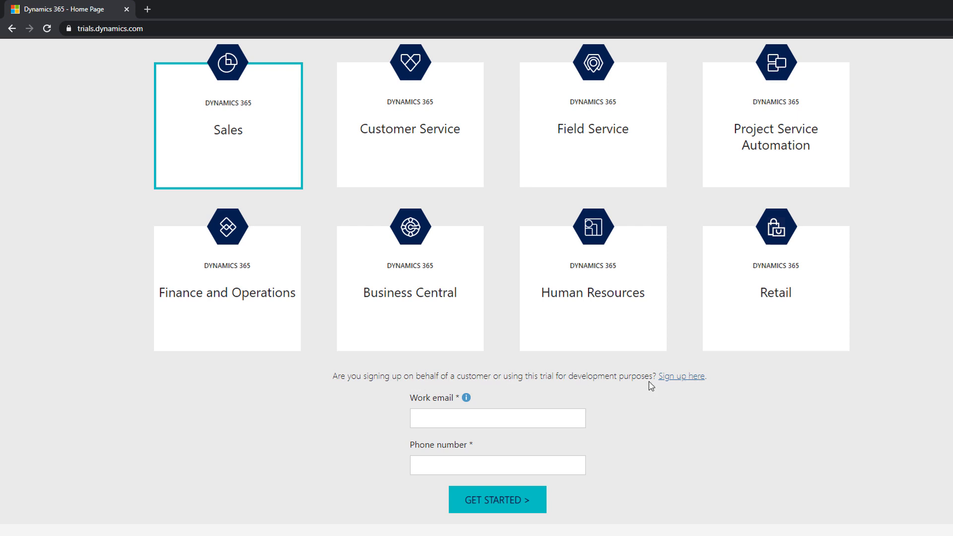
pyautogui.click(685, 378)
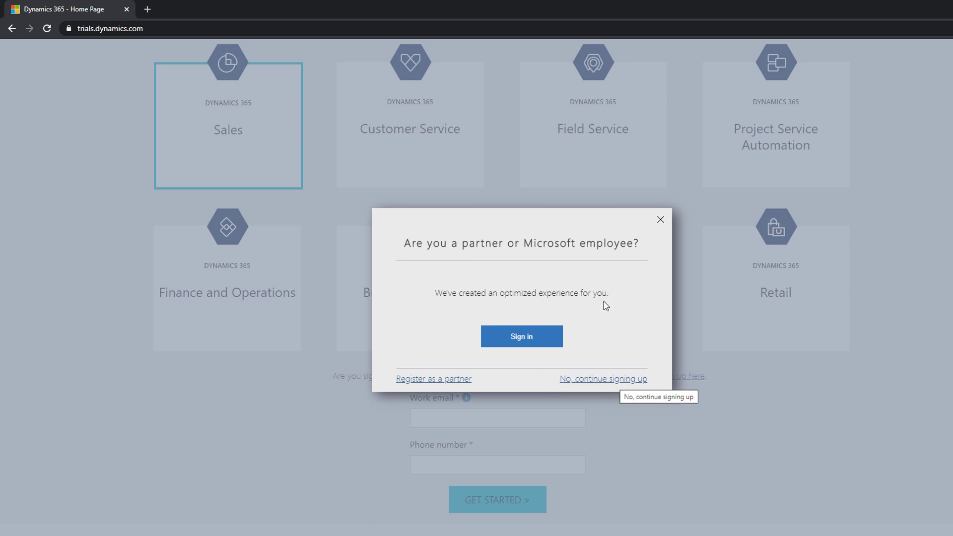
pyautogui.click(623, 382)
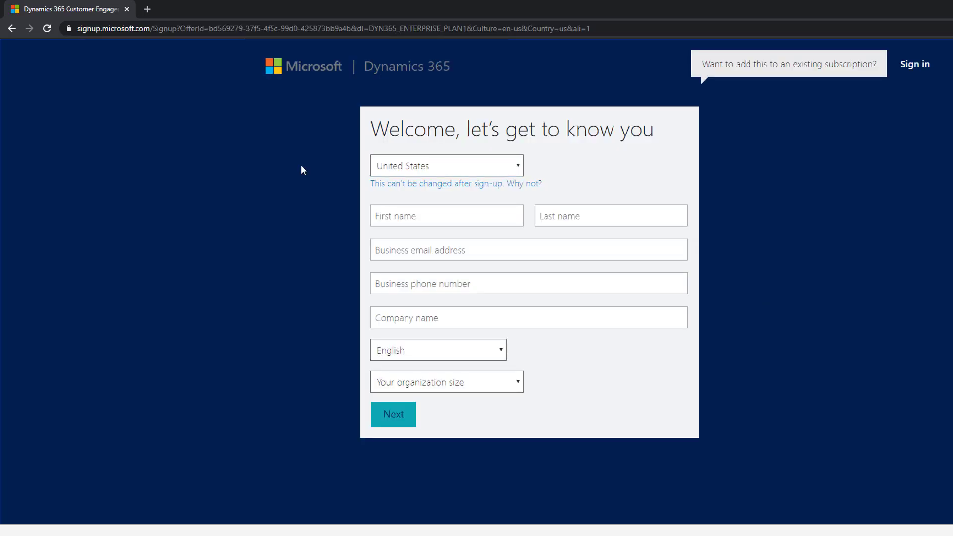
# Enter the first and last name in the sign-up form
pyautogui.click(436, 170)
pyautogui.click(434, 170)
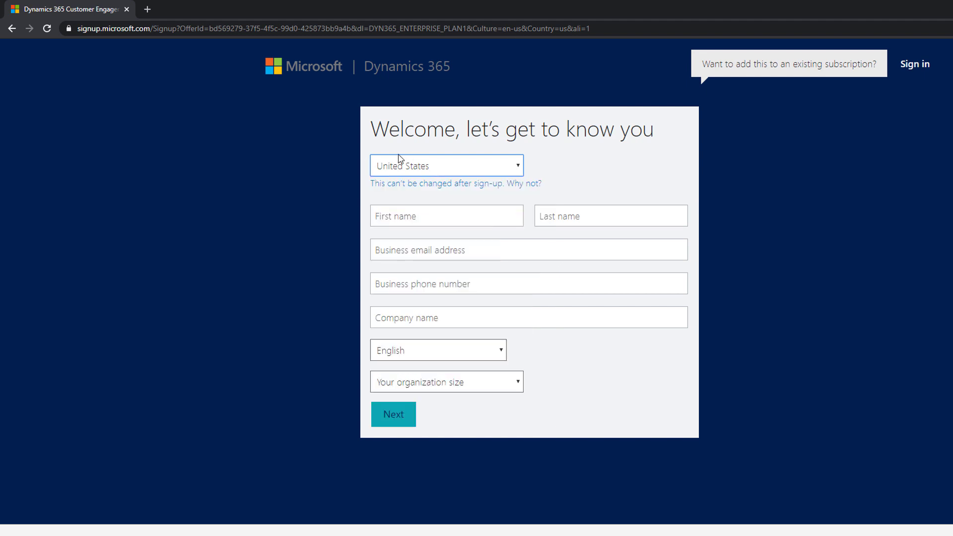
pyautogui.click(329, 182)
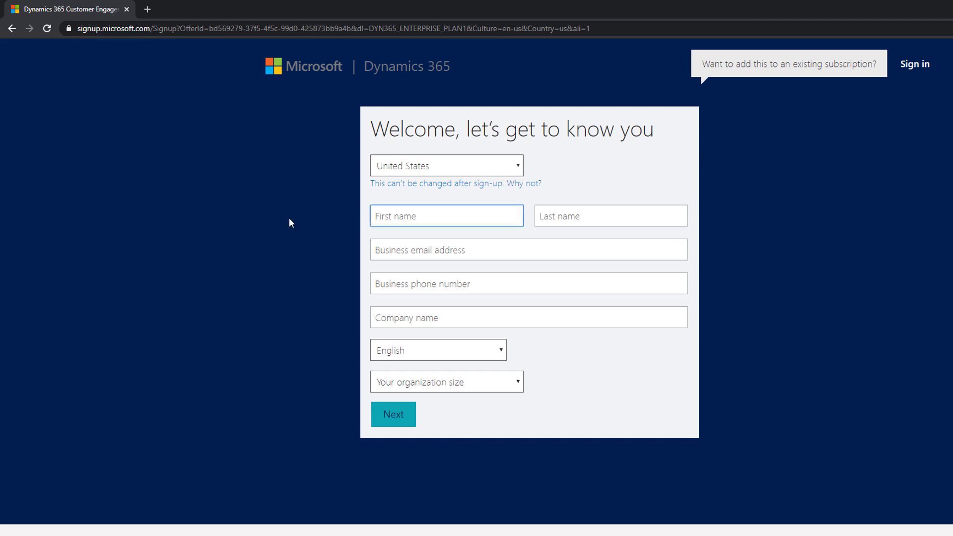
pyautogui.write('Abhay')
pyautogui.press('Tab')
pyautogui.write('Sharma')
pyautogui.press('Tab')
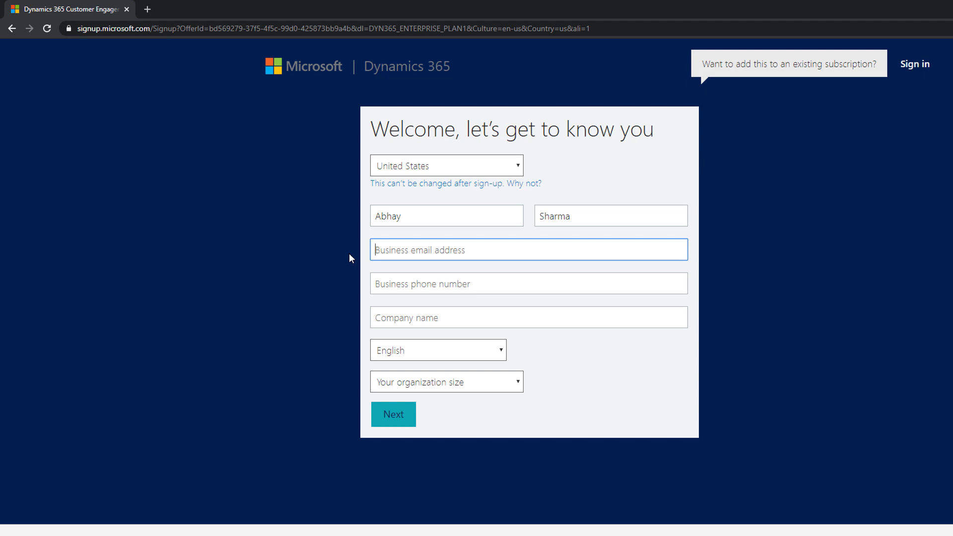
# Paste the business email address and enter the business phone number
pyautogui.hotkey('ctrl', 'v')
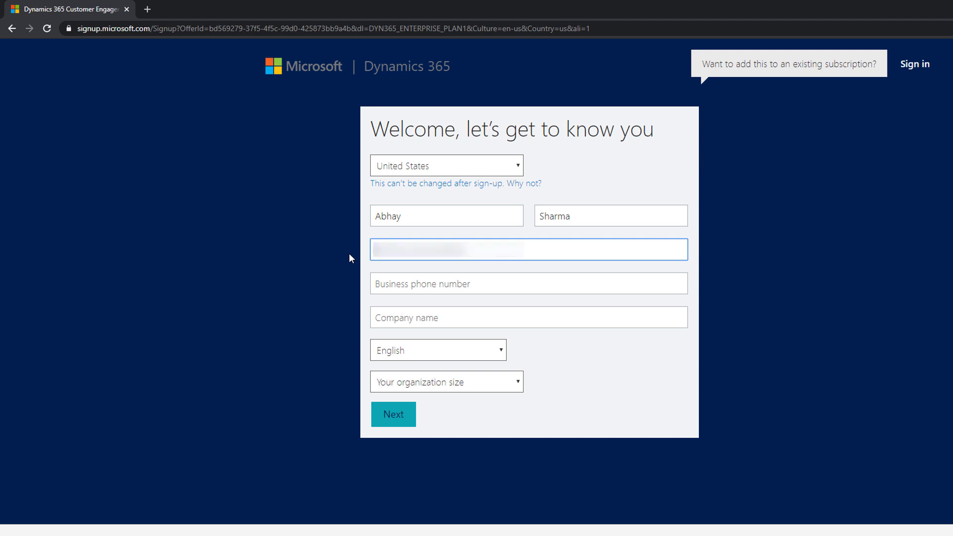
pyautogui.click(470, 281)
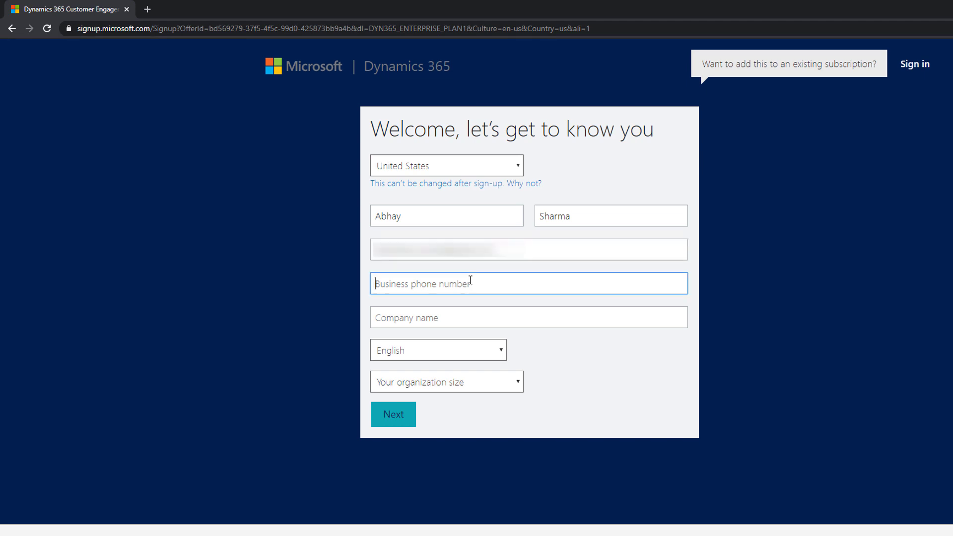
pyautogui.write('????????')
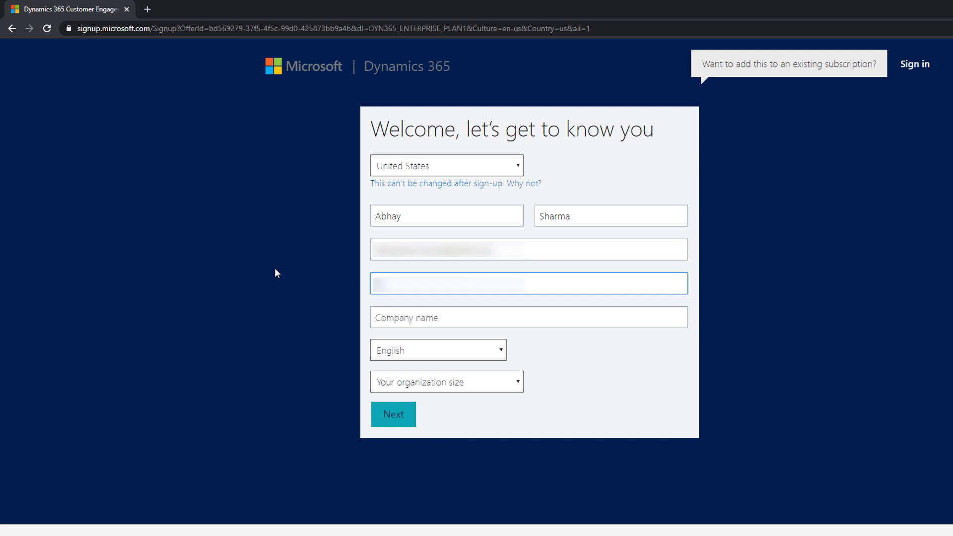
pyautogui.write('??')
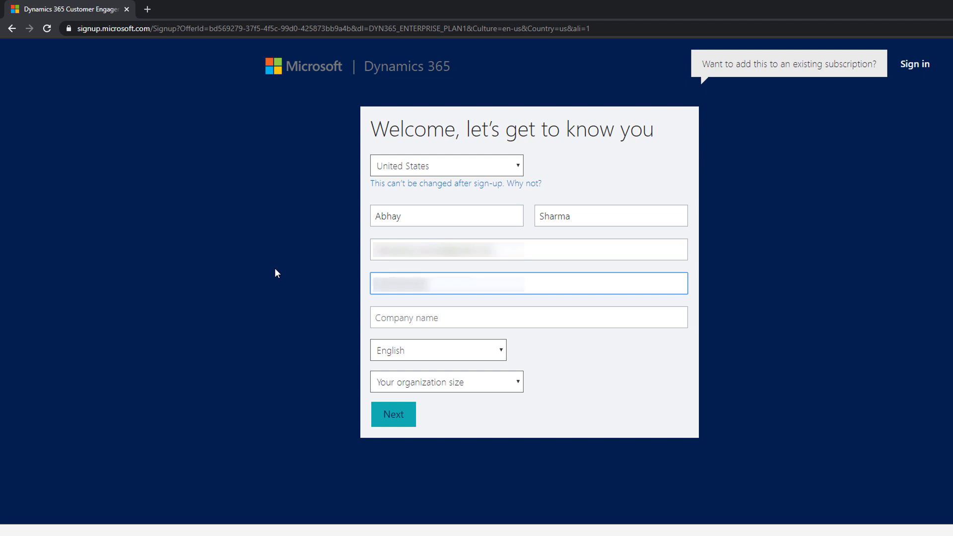
pyautogui.press('Tab')
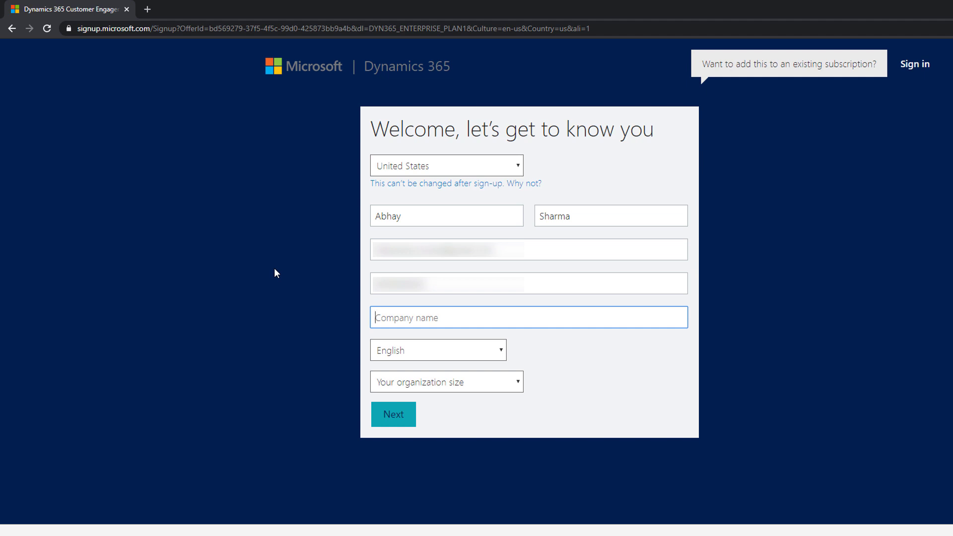
# Enter the company name in the sign-up form
pyautogui.write('A')
pyautogui.press('BackSpace')
pyautogui.write('b')
pyautogui.press('BackSpace')
pyautogui.write('bhay Sharma')
pyautogui.press('Tab')
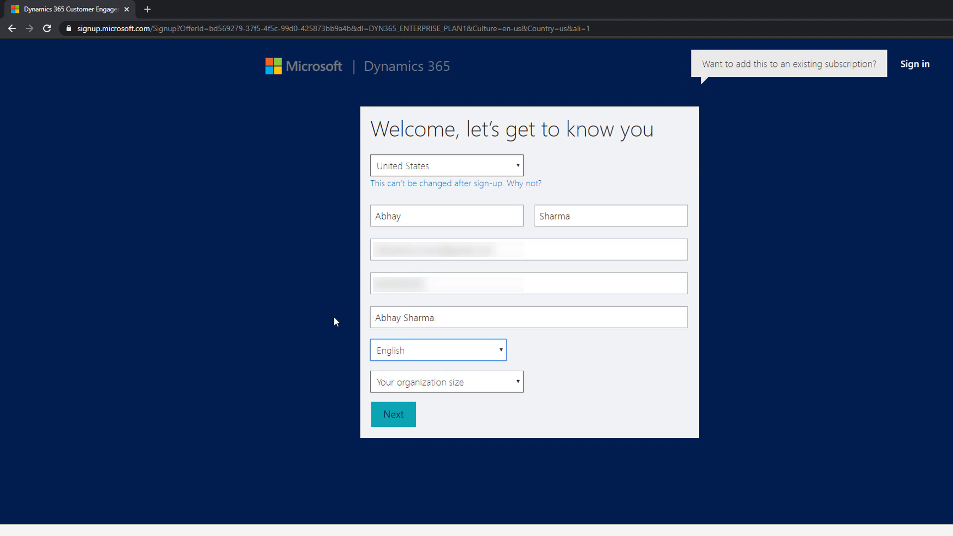
# Keep English as the language, set the organization size to 1 person, and continue
pyautogui.click(431, 351)
pyautogui.click(338, 346)
pyautogui.click(413, 352)
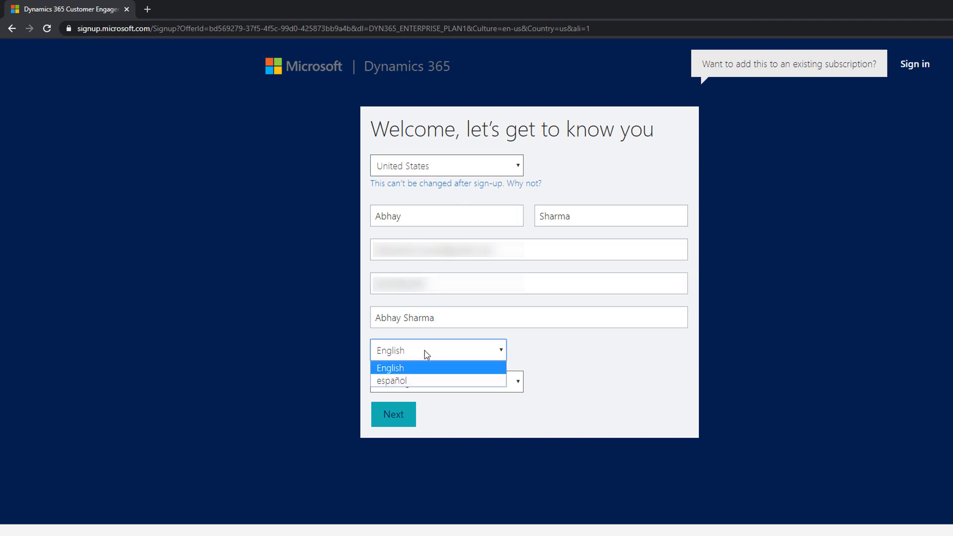
pyautogui.click(348, 335)
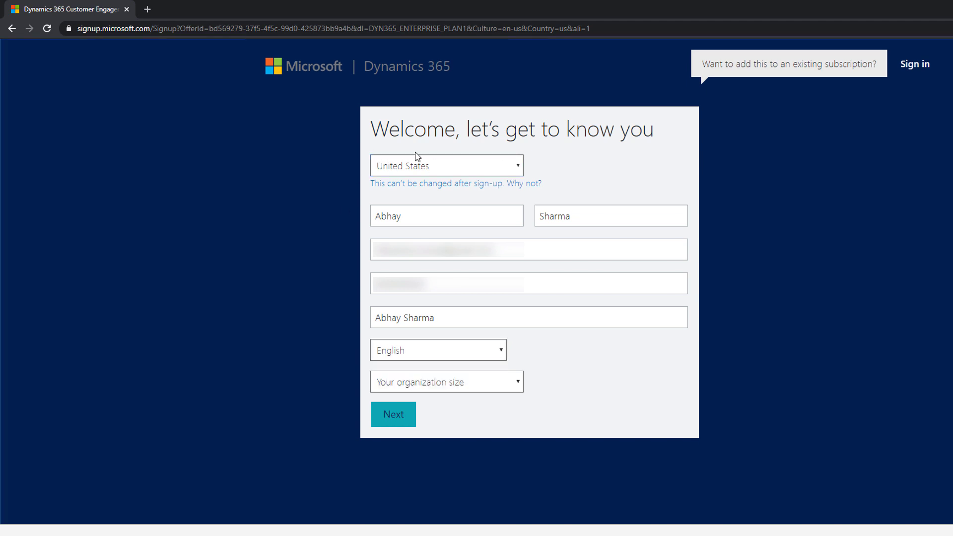
pyautogui.click(410, 386)
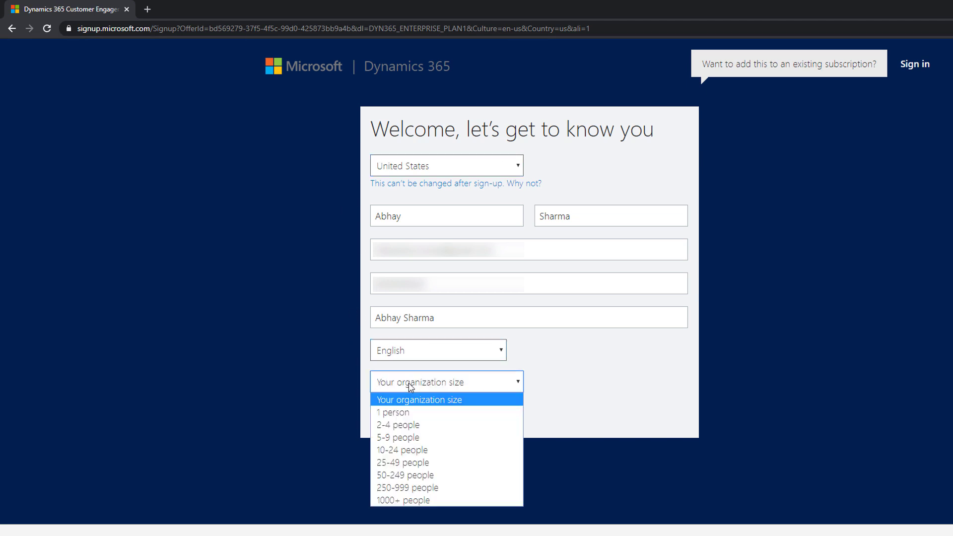
pyautogui.click(445, 416)
pyautogui.click(389, 414)
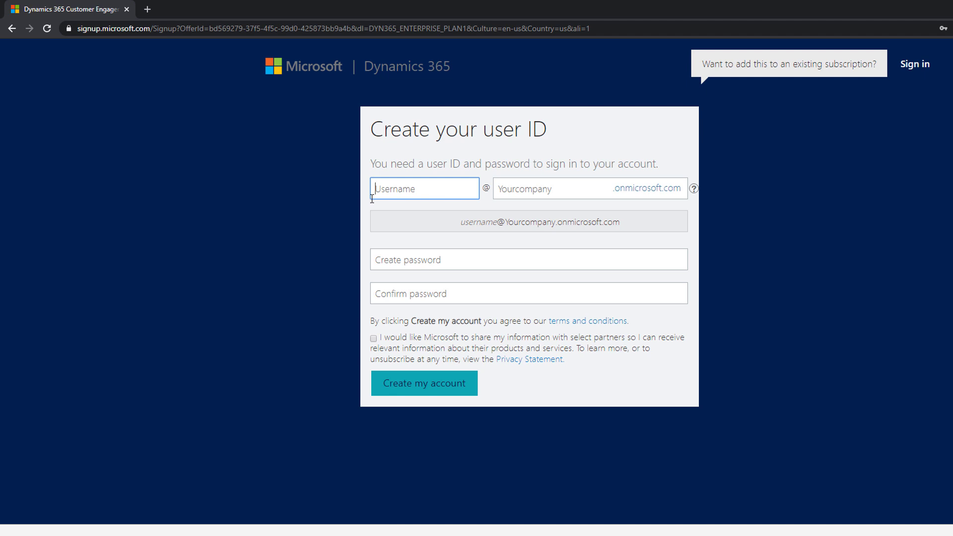
# Create the user ID with the account username and mbseriescourses as the company domain
pyautogui.write('abhay')
pyautogui.press('Tab')
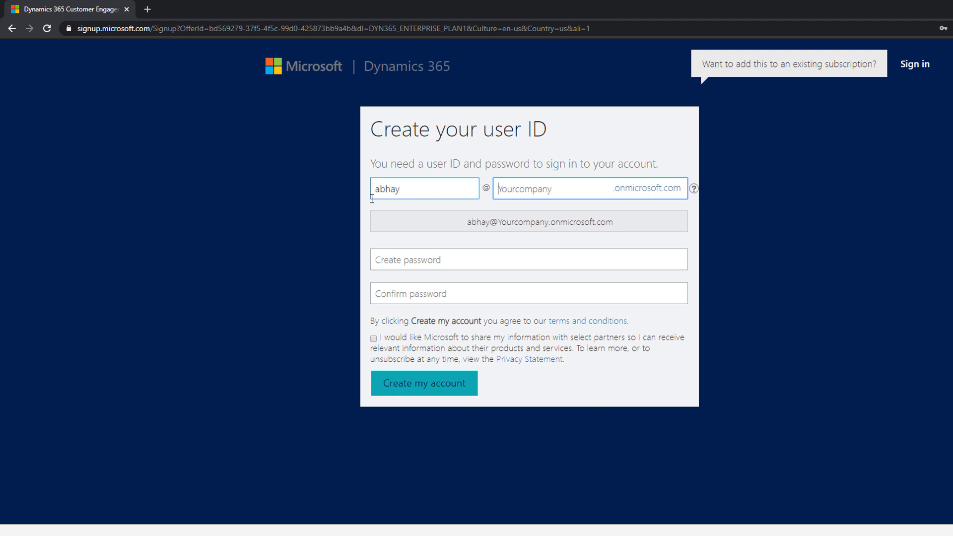
pyautogui.write('microsoft')
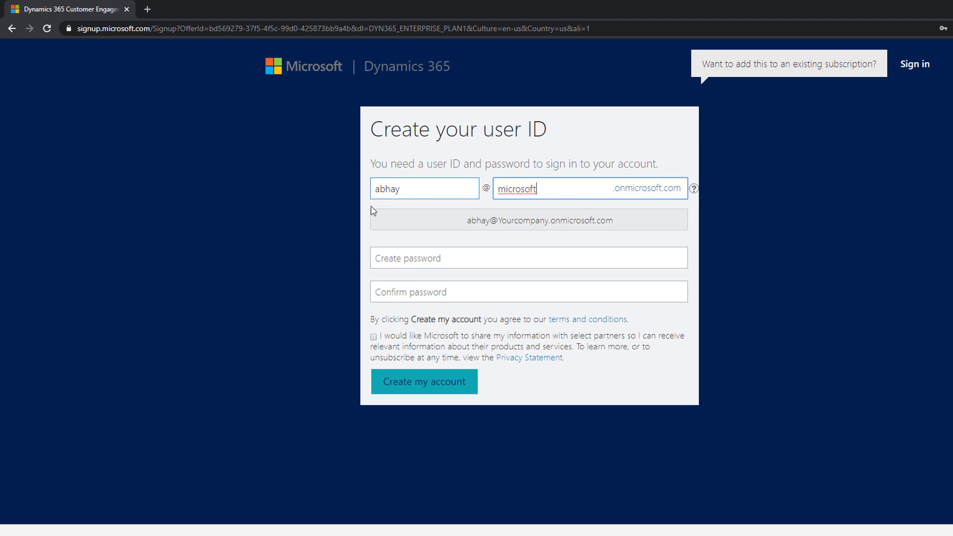
pyautogui.press('Tab')
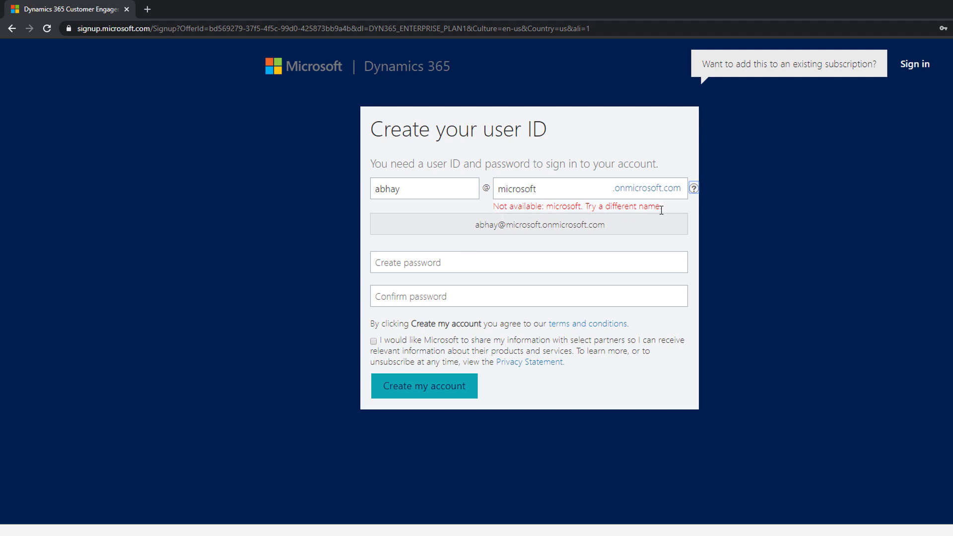
pyautogui.click(556, 189)
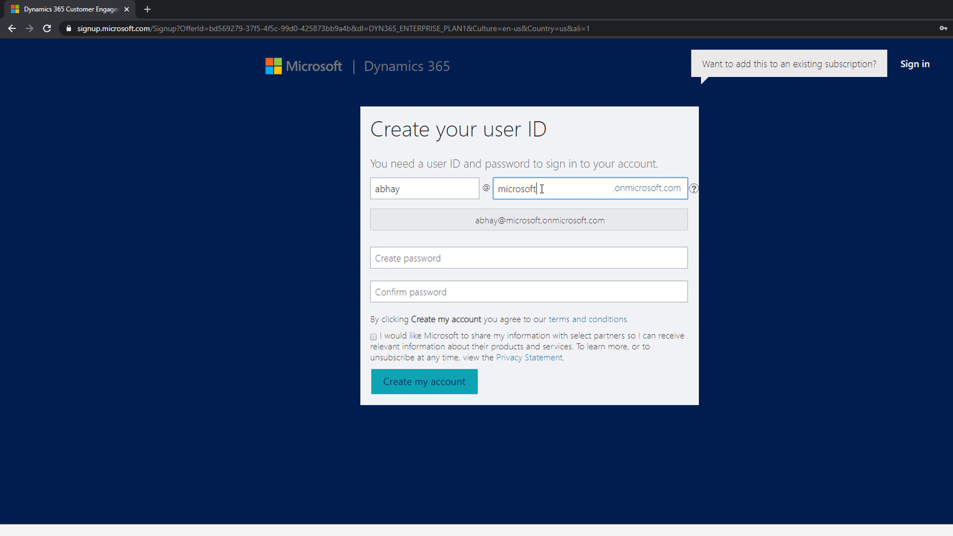
pyautogui.doubleClick(541, 189)
pyautogui.write('mbseriescourses')
pyautogui.press('Tab')
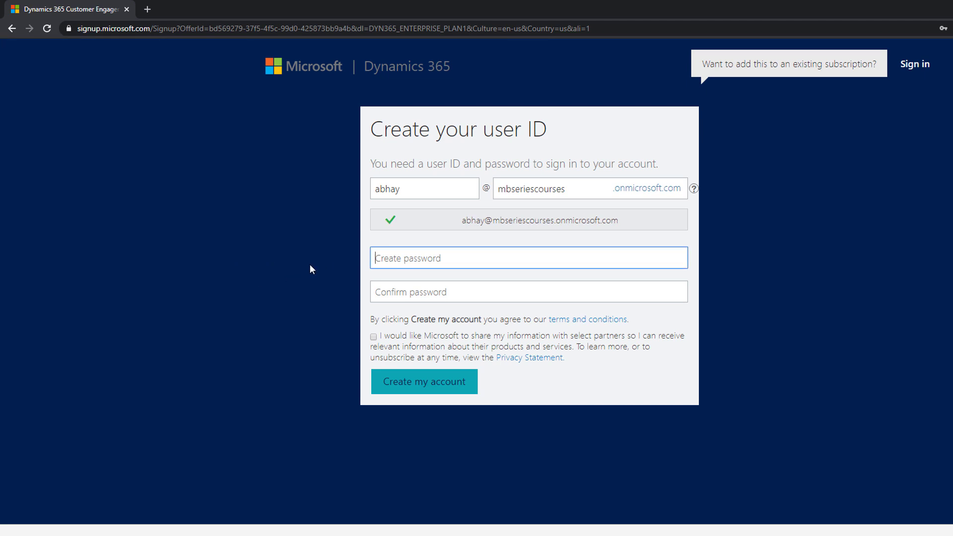
# Enter and confirm the account password, tick the partner information sharing option, and create the account
pyautogui.write('•••••••••')
pyautogui.press('Tab')
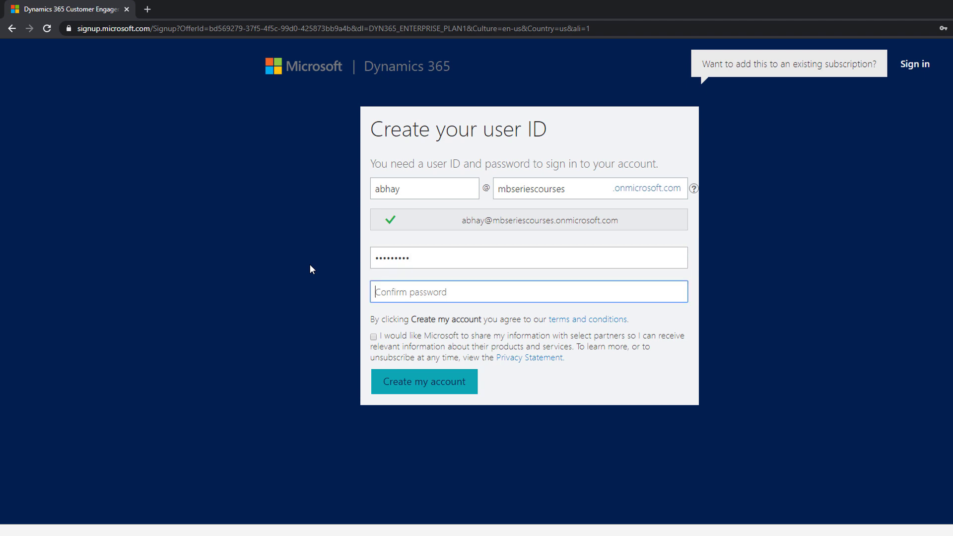
pyautogui.write('•••••••••')
pyautogui.click(373, 337)
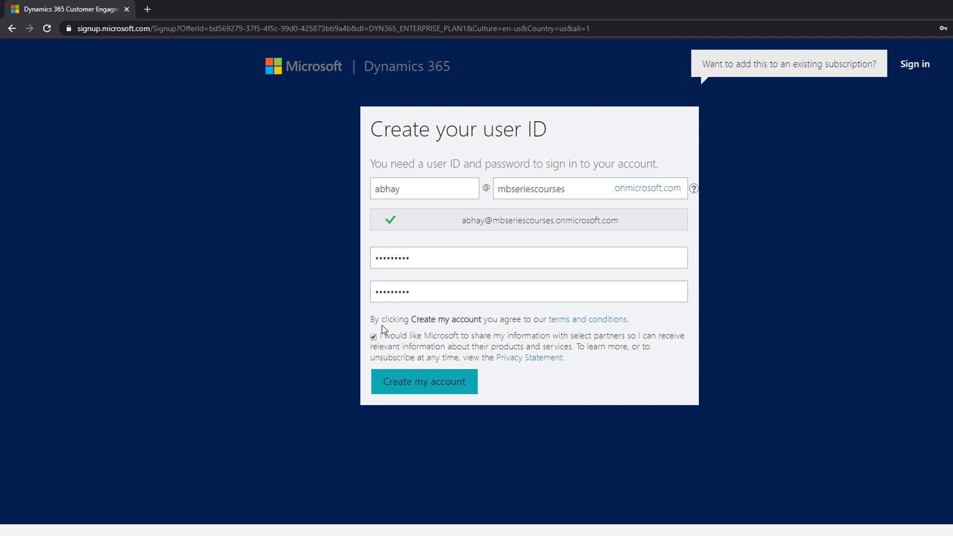
pyautogui.click(413, 387)
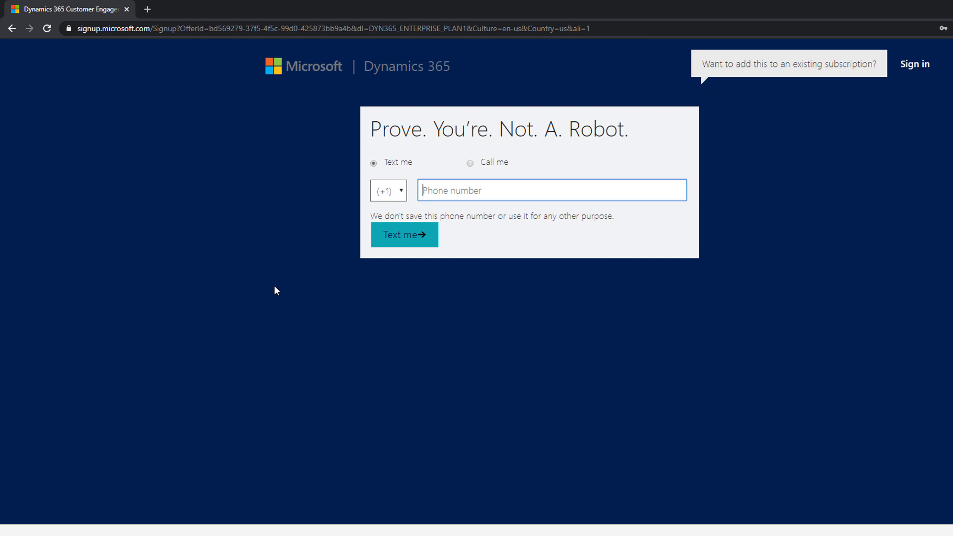
# Set the country code to +91, enter the phone number, and request a text verification
pyautogui.click(388, 190)
pyautogui.click(467, 336)
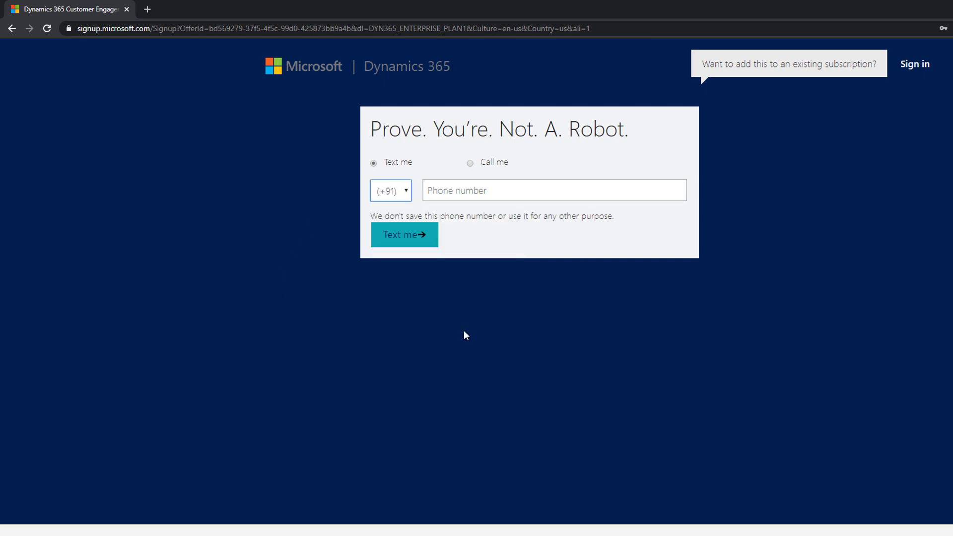
pyautogui.click(469, 199)
pyautogui.write('••••••••••')
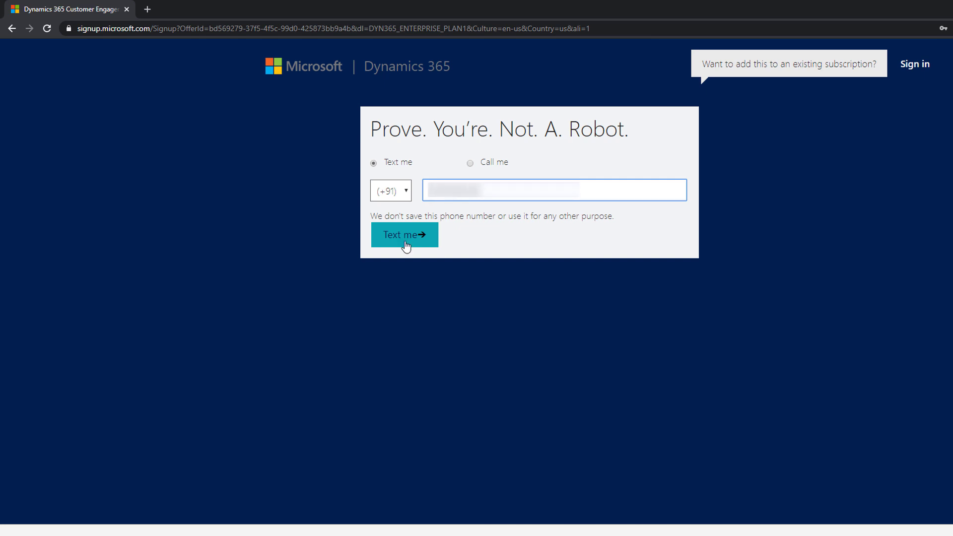
pyautogui.click(421, 245)
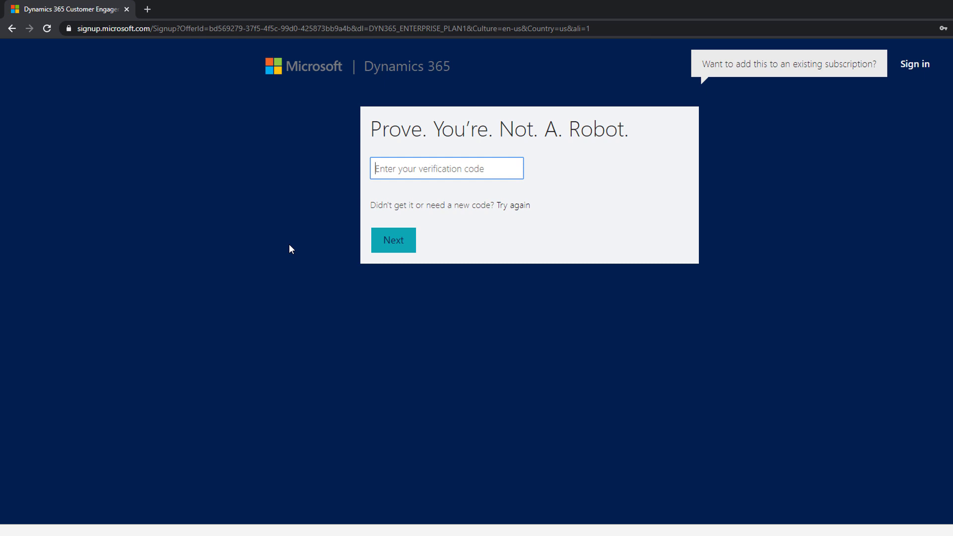
# Enter the verification code, submit it, and proceed to set up the trial
pyautogui.write('••••••')
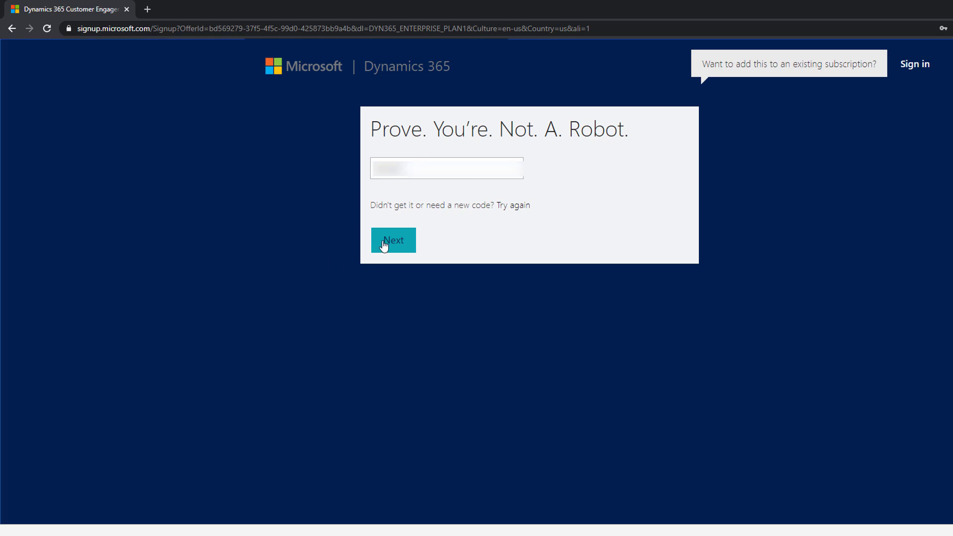
pyautogui.click(383, 243)
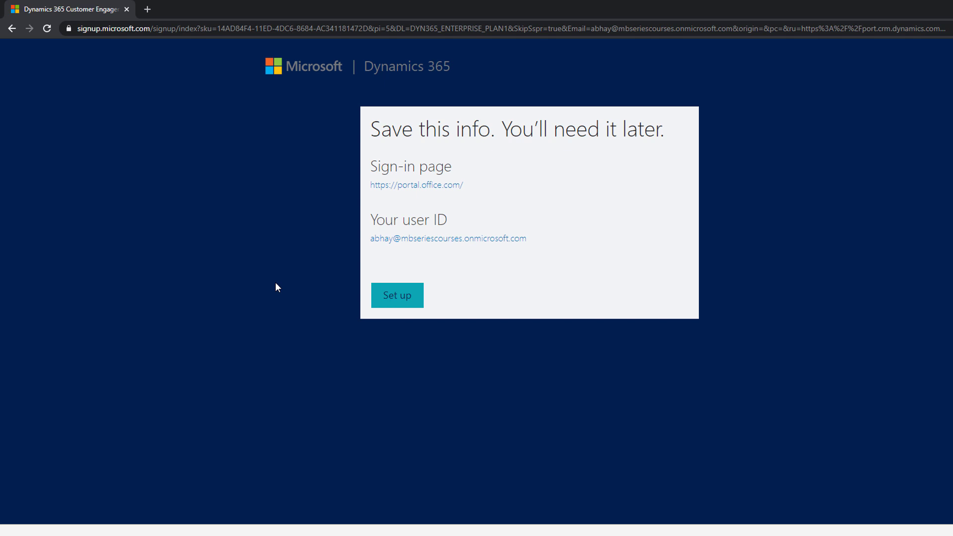
pyautogui.click(409, 301)
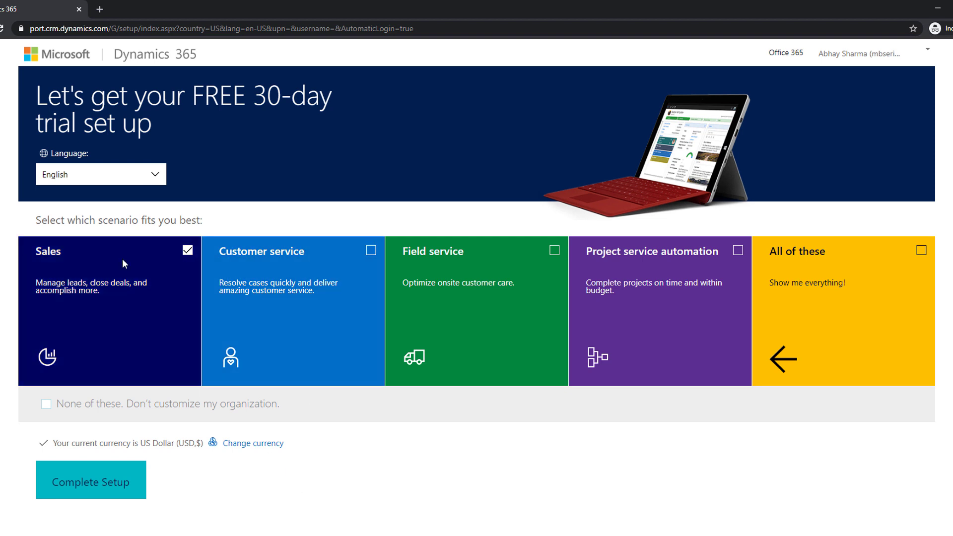
# Choose the All of these scenario and complete the trial setup
pyautogui.click(781, 380)
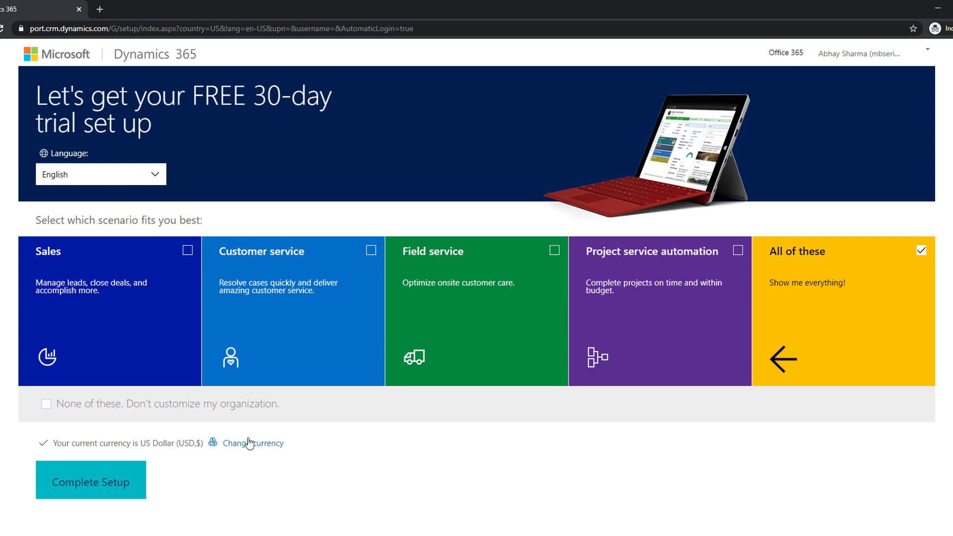
pyautogui.click(86, 482)
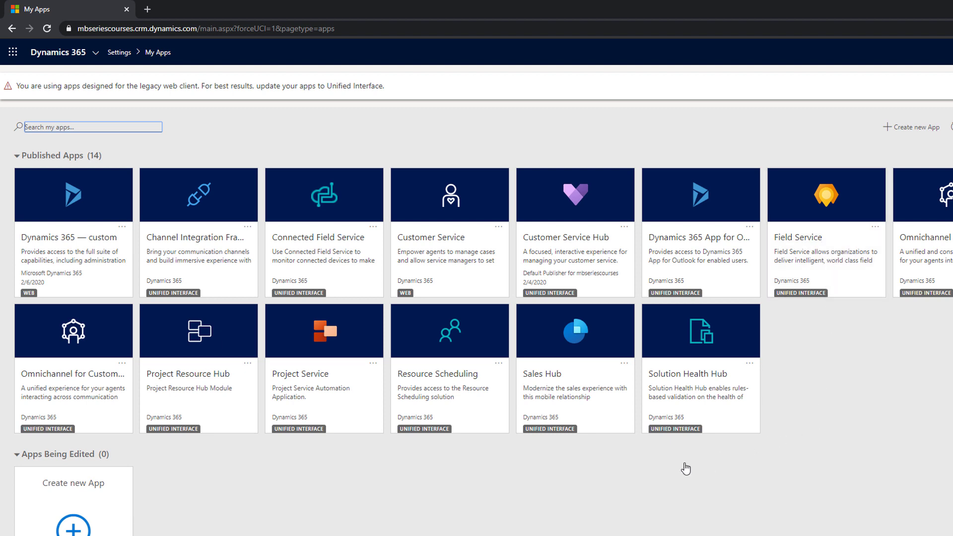
# Open the Sales Hub app and browse its dashboard and change-area options
pyautogui.click(578, 370)
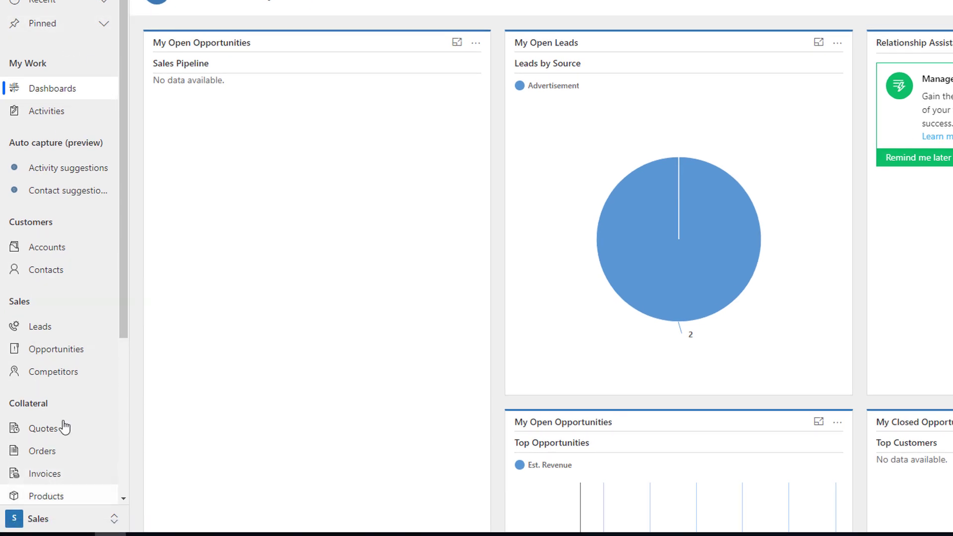
pyautogui.click(44, 522)
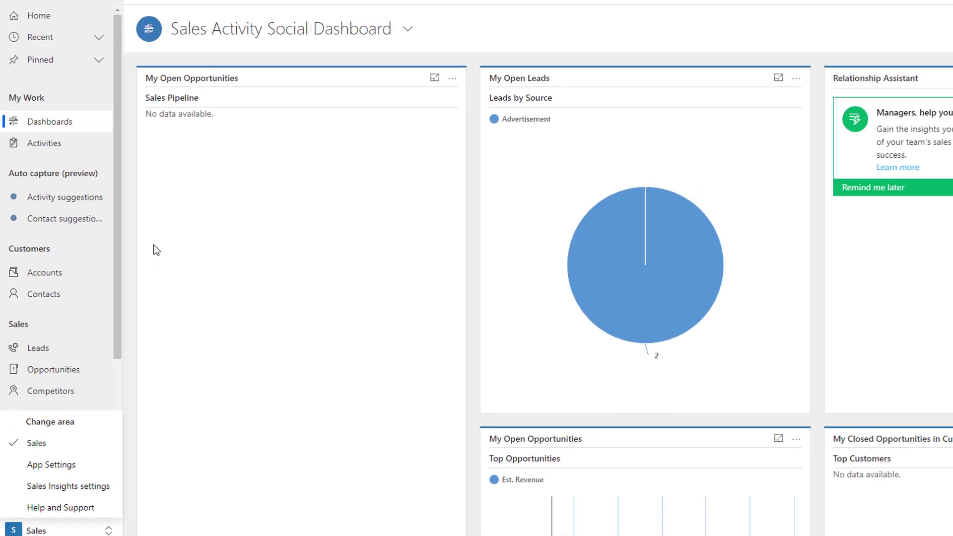
pyautogui.click(157, 242)
pyautogui.scroll(-1, 66, 245)
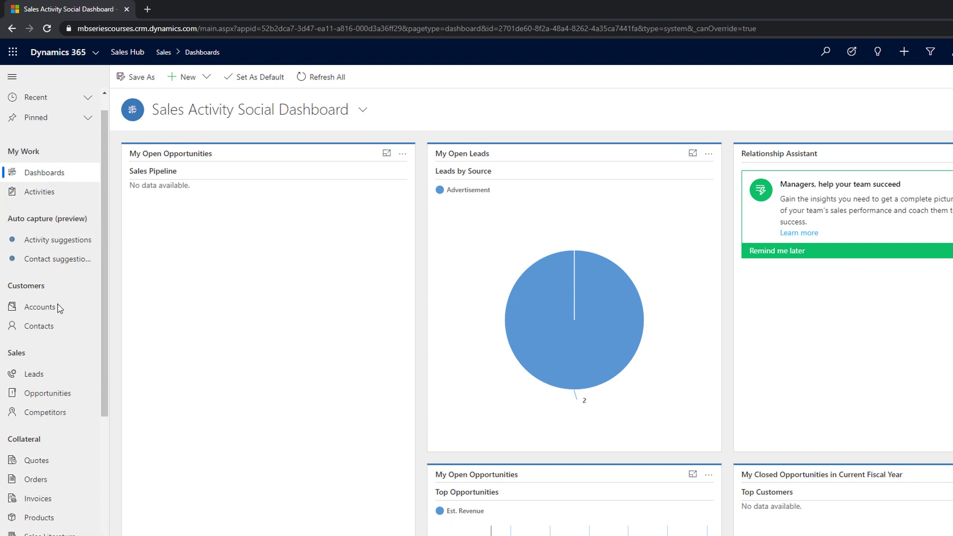
pyautogui.scroll(-3, 55, 323)
pyautogui.scroll(4, 53, 341)
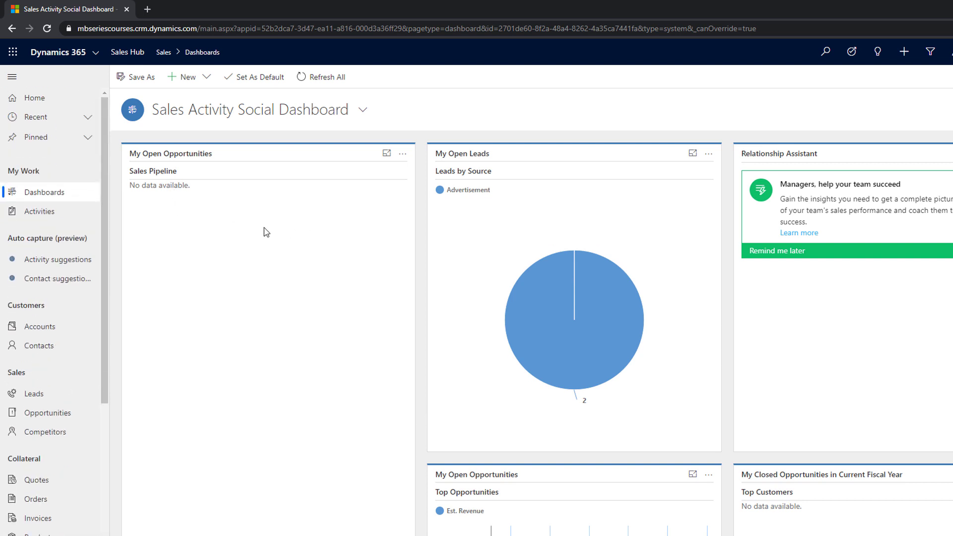
# Switch to the Customer Service Hub app and browse its change-area options
pyautogui.click(97, 57)
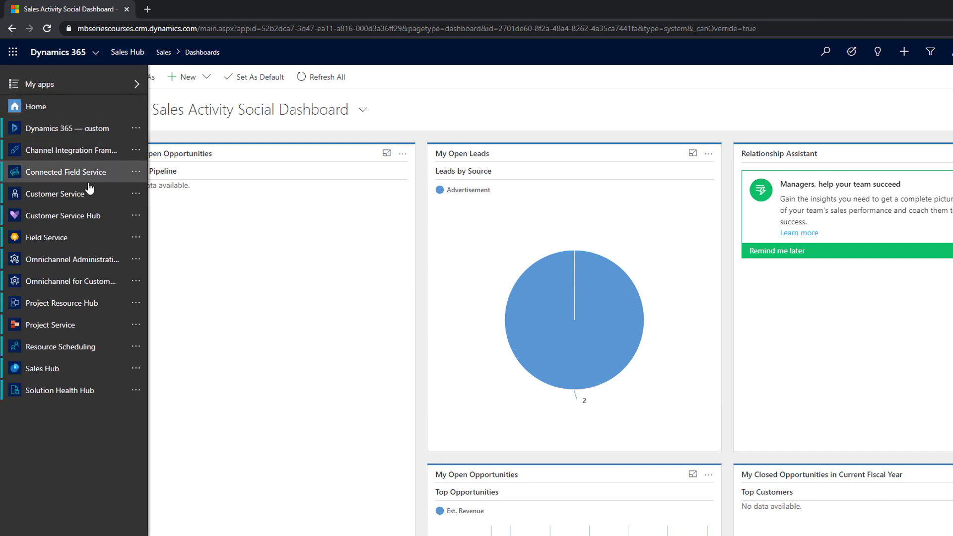
pyautogui.click(90, 219)
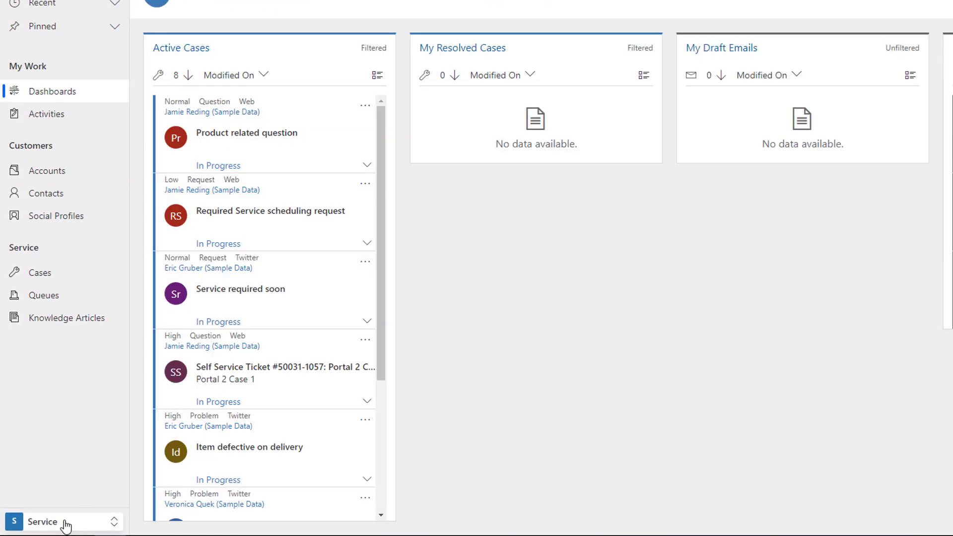
pyautogui.click(65, 521)
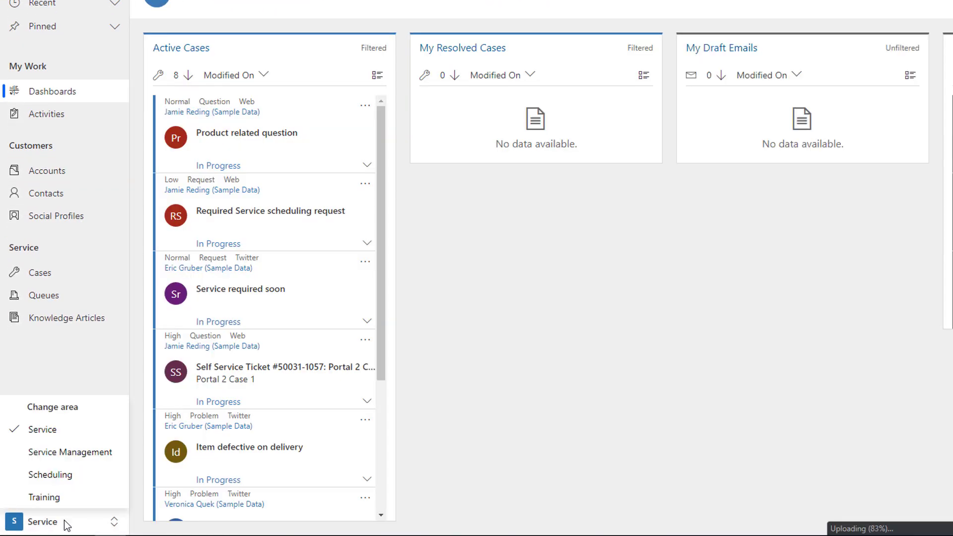
pyautogui.click(63, 452)
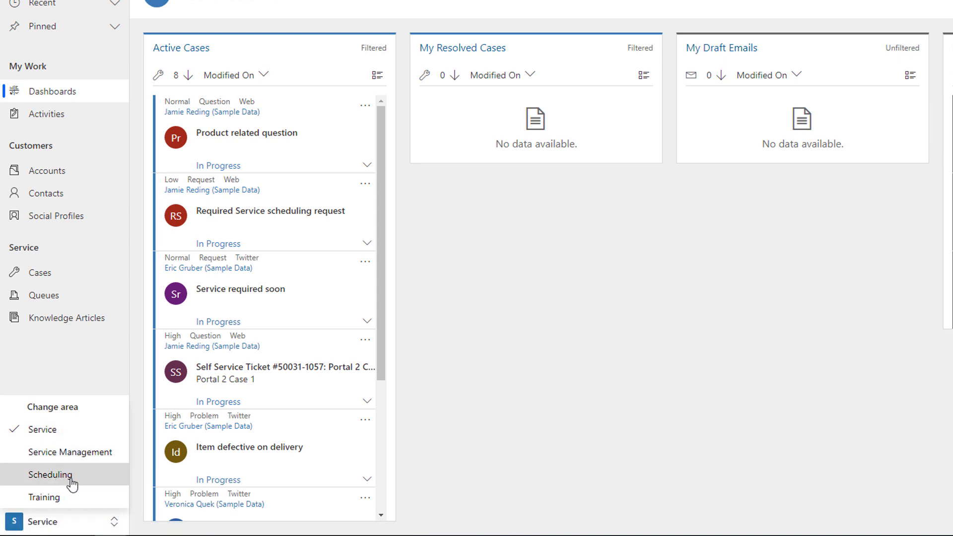
pyautogui.click(73, 355)
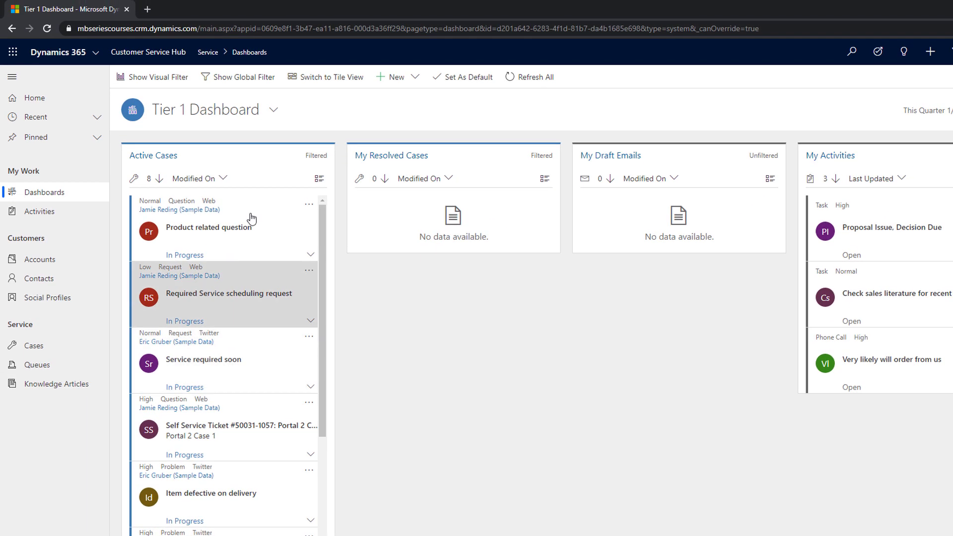
# Open Dynamics 365 Home in a new browser tab and launch the Field Service app from My apps
pyautogui.click(98, 55)
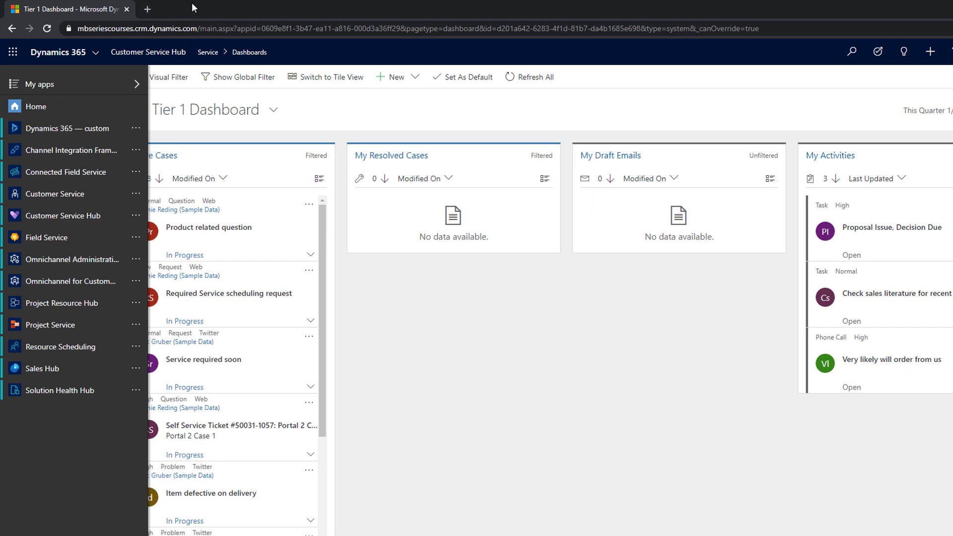
pyautogui.click(148, 8)
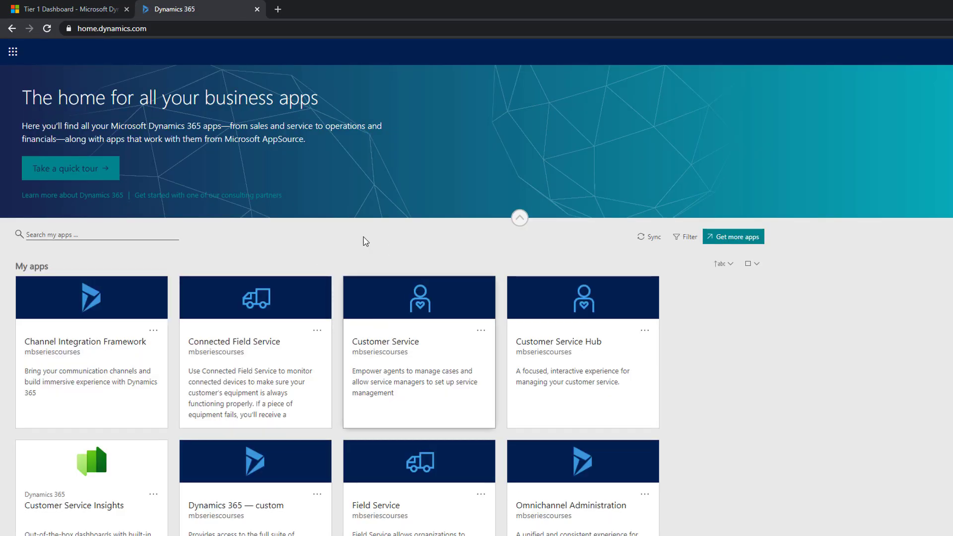
pyautogui.click(519, 218)
pyautogui.scroll(-5, 446, 251)
pyautogui.scroll(-6, 451, 330)
pyautogui.scroll(13, 454, 343)
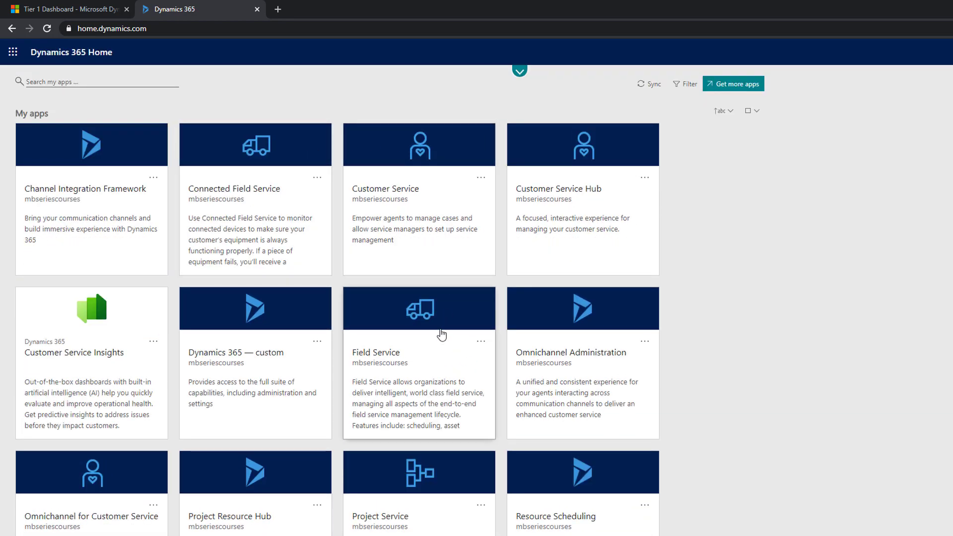
pyautogui.click(414, 360)
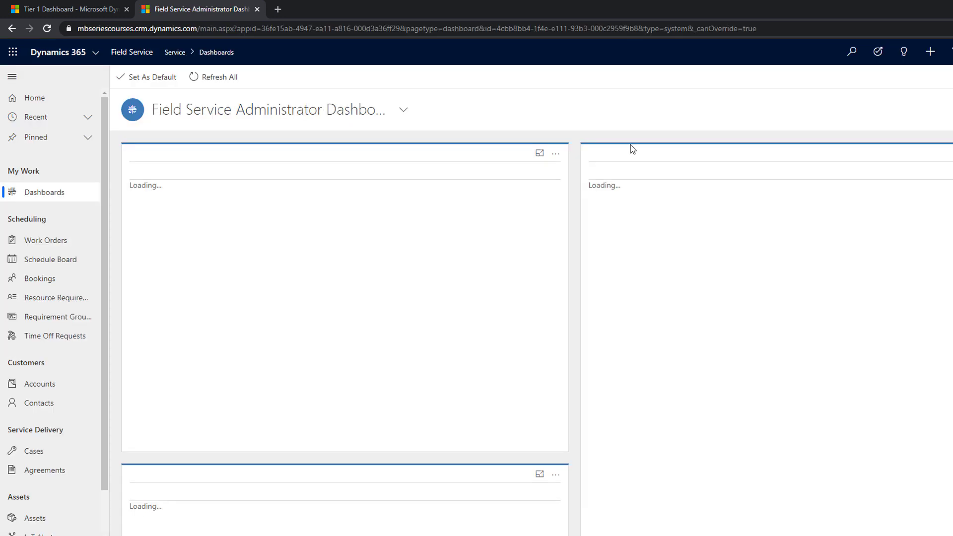